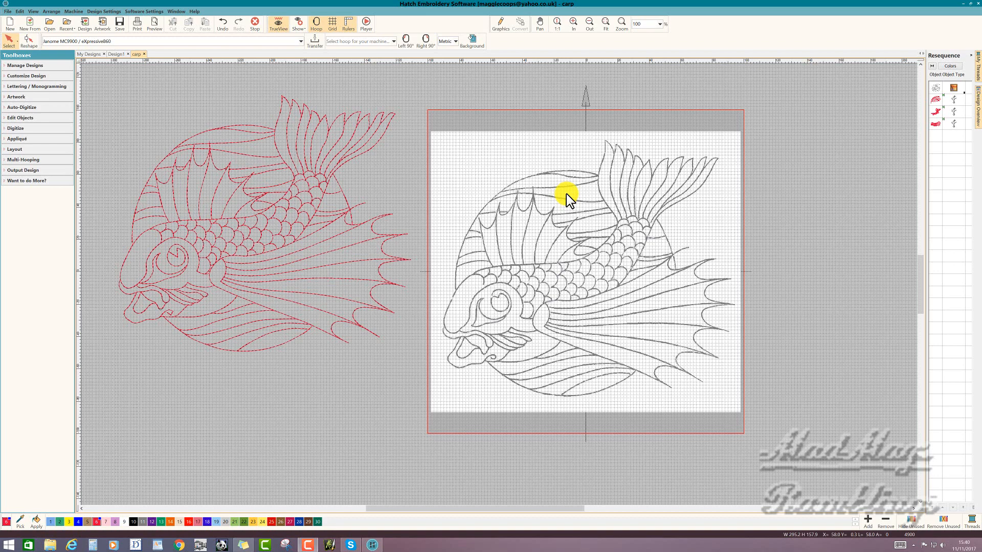
Step: Show the list of available threads, browse the thread charts and keep Madeira PolyNeon 40 as the chart in use
left_click(971, 521)
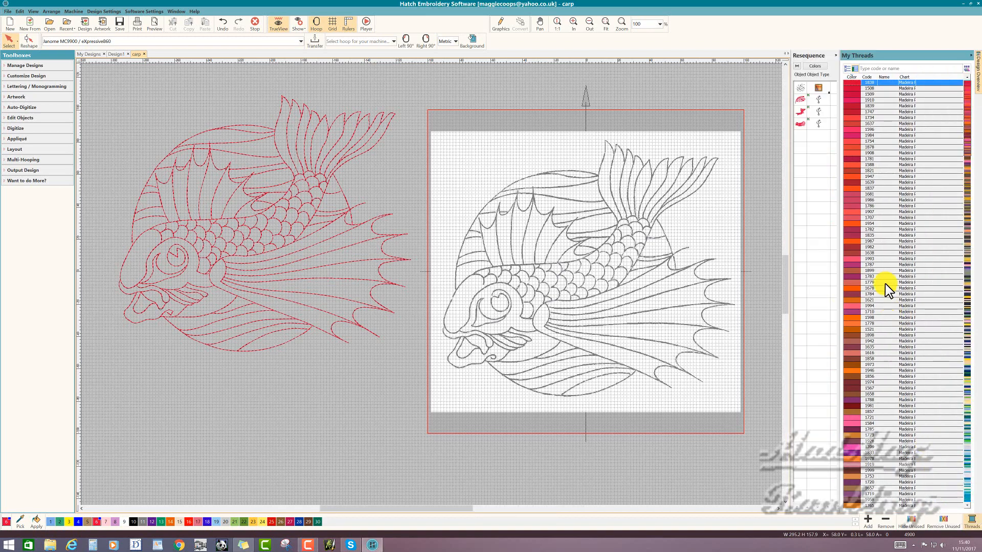
left_click(848, 66)
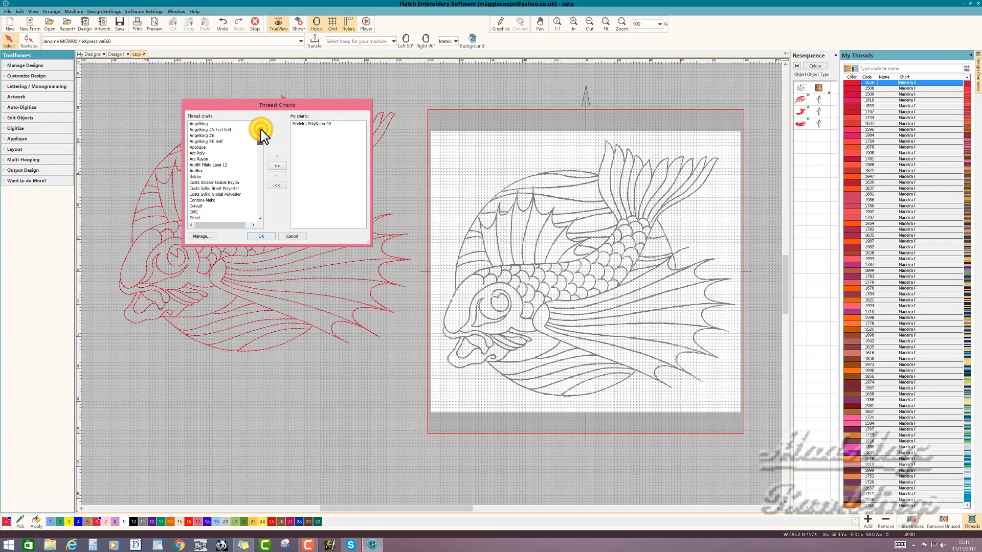
scroll(261, 129, "down", 2)
left_click_drag(261, 131, 275, 222)
left_click(263, 236)
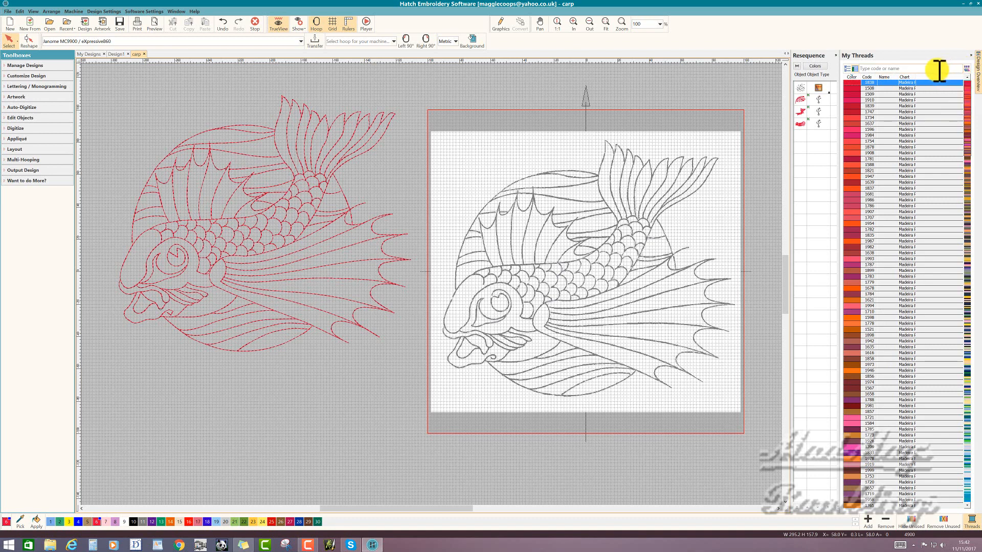
Step: Find the orange Madeira PolyNeon thread 1955 and add it to the design's colour palette
left_click(970, 74)
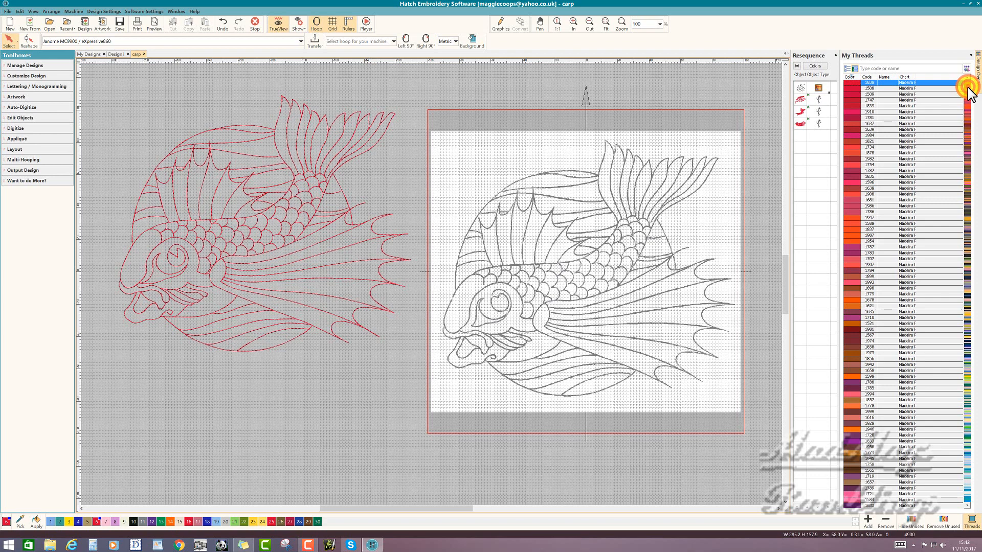
scroll(970, 94, "down", 2)
left_click_drag(968, 90, 965, 222)
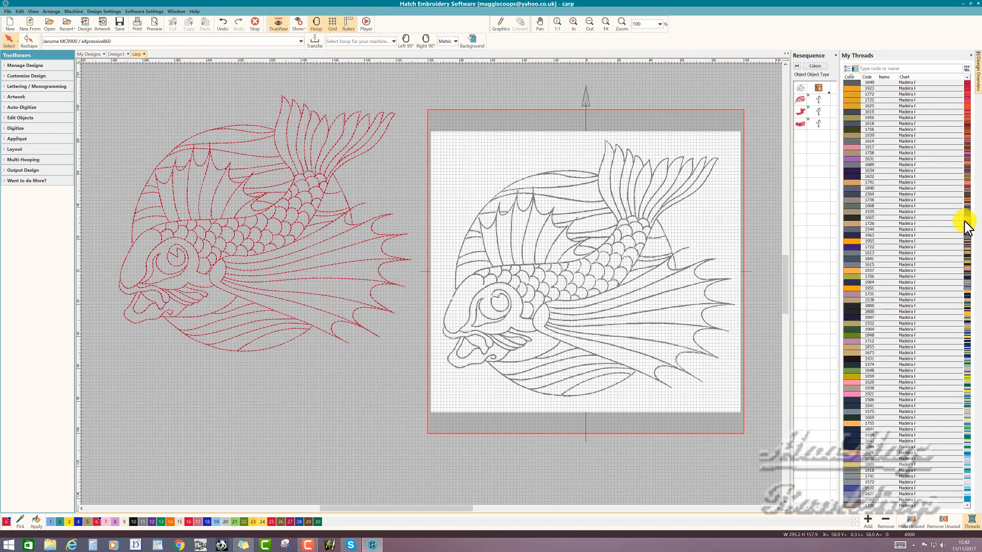
left_click(853, 241)
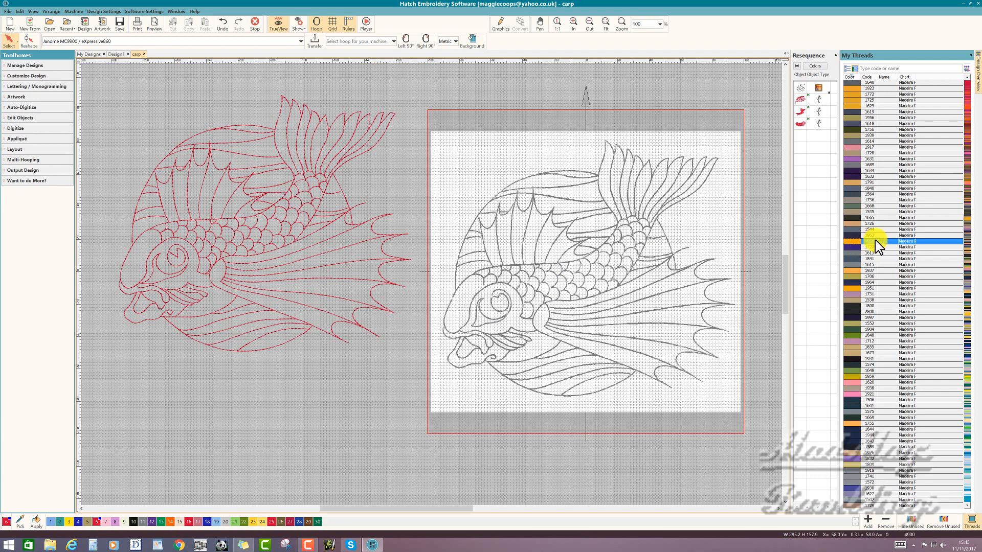
left_click(867, 522)
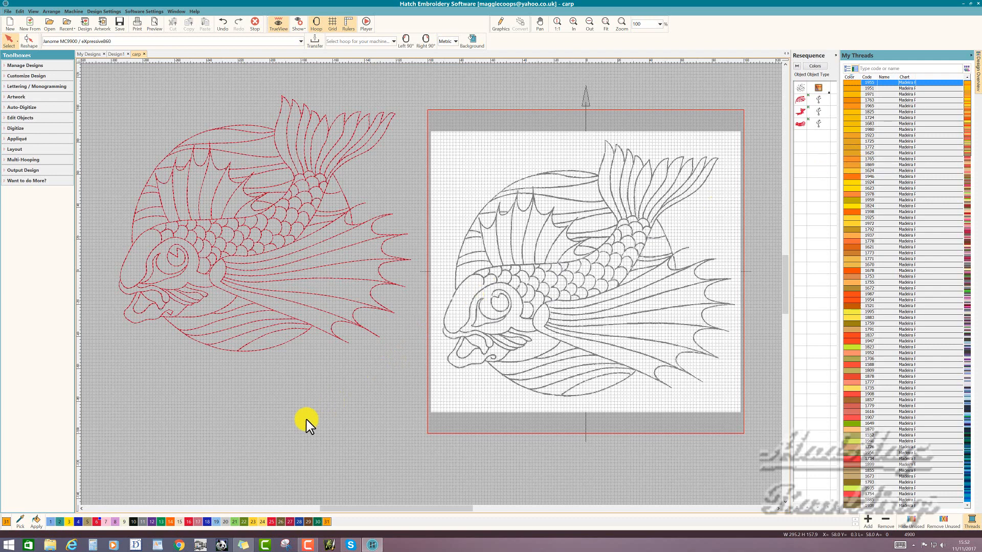
Step: Select palette colour 14, look up thread code 1795 in the thread list and clear the search
left_click(169, 521)
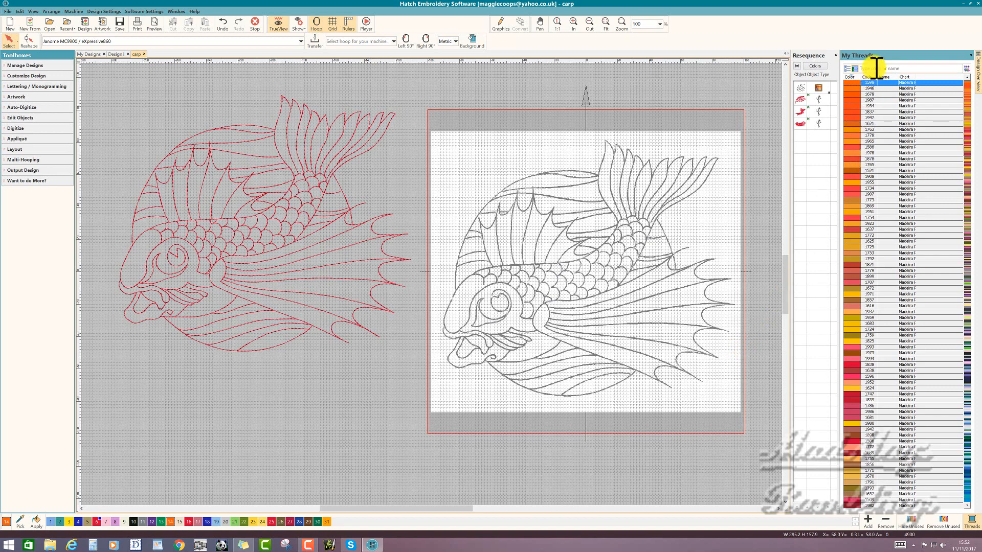
left_click(871, 67)
type("17")
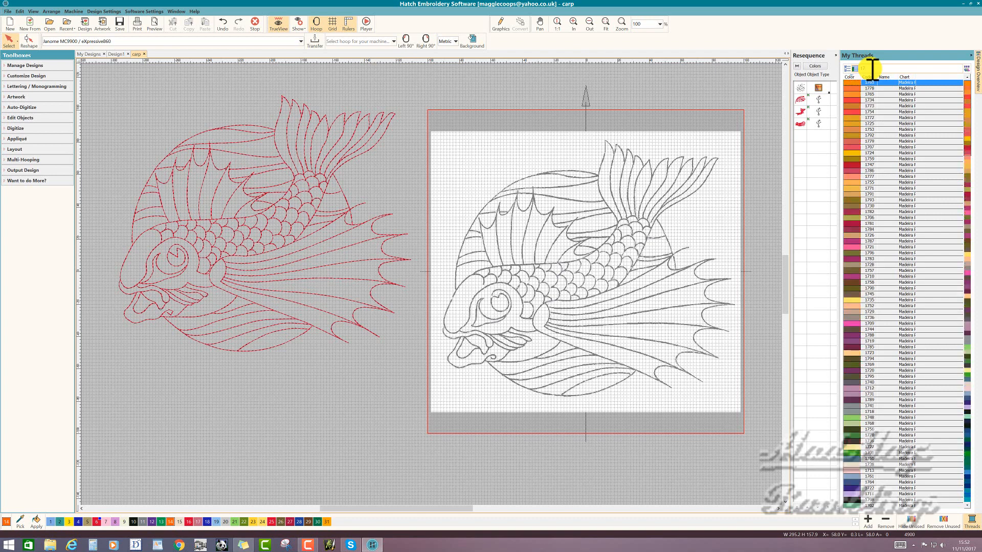
type("9")
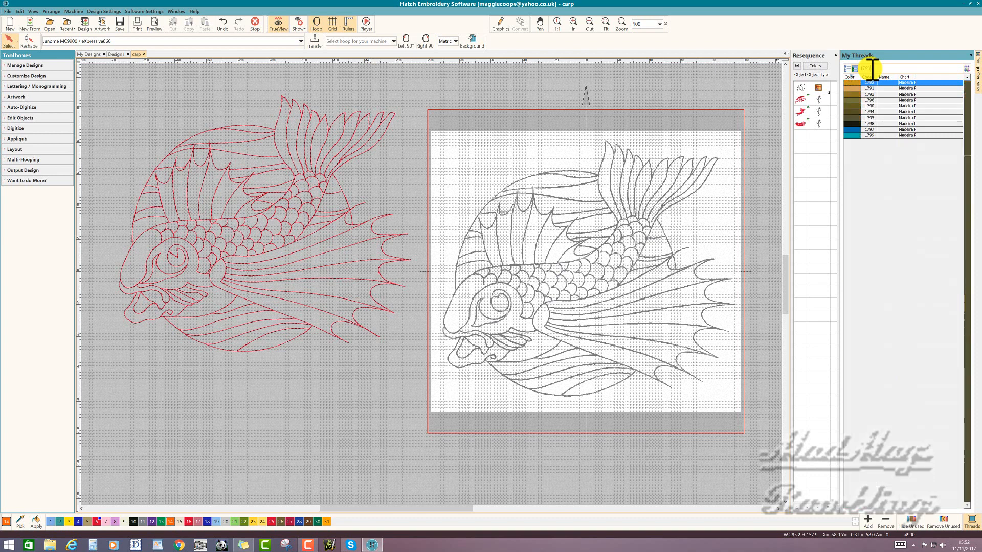
type("5")
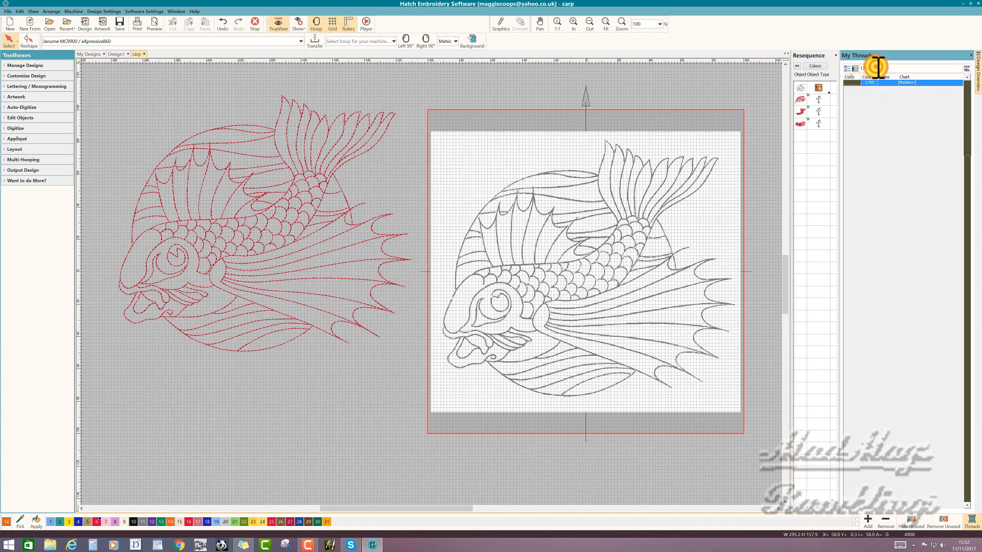
left_click_drag(874, 68, 862, 71)
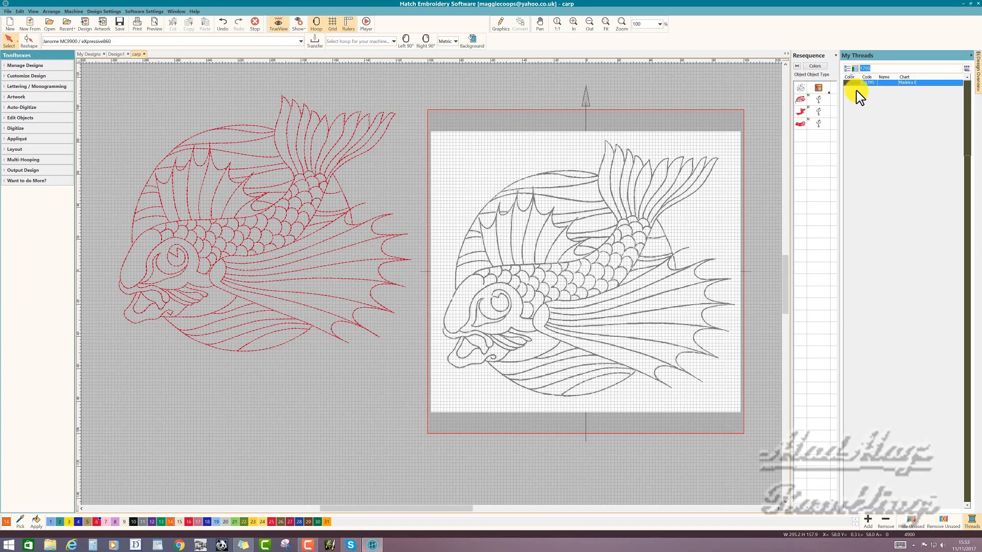
key("BackSpace")
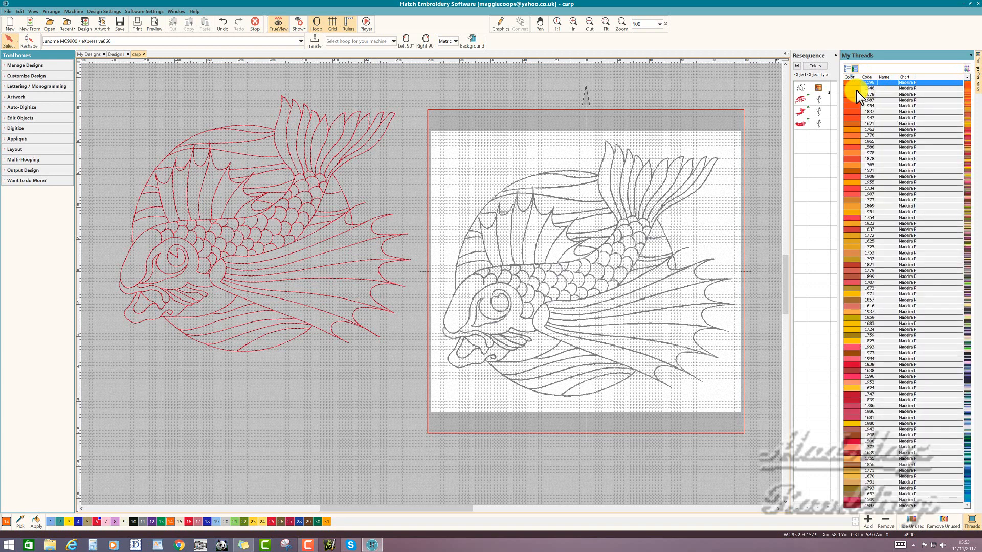
Step: Replace palette colour 14 with Madeira PolyNeon thread 1778
left_click(855, 136)
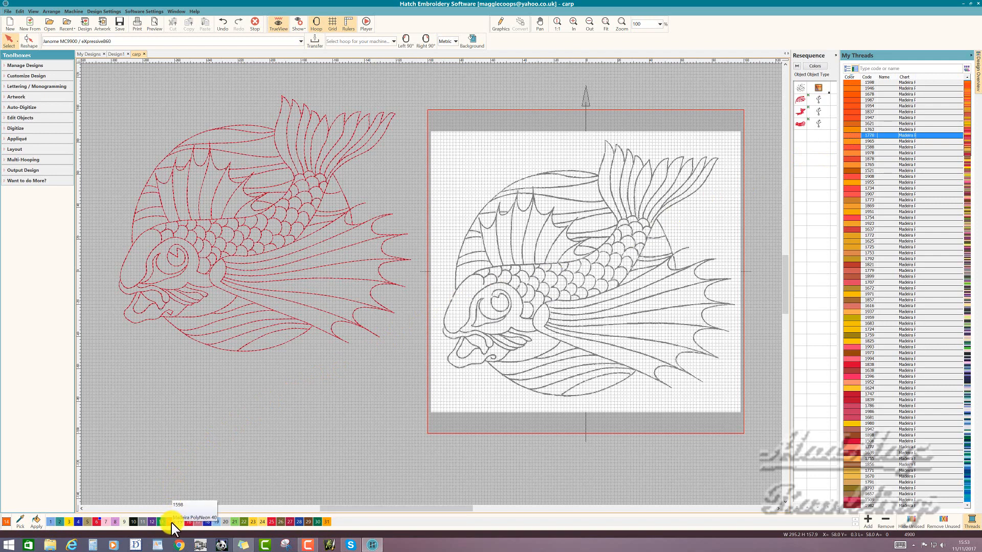
left_click(869, 135)
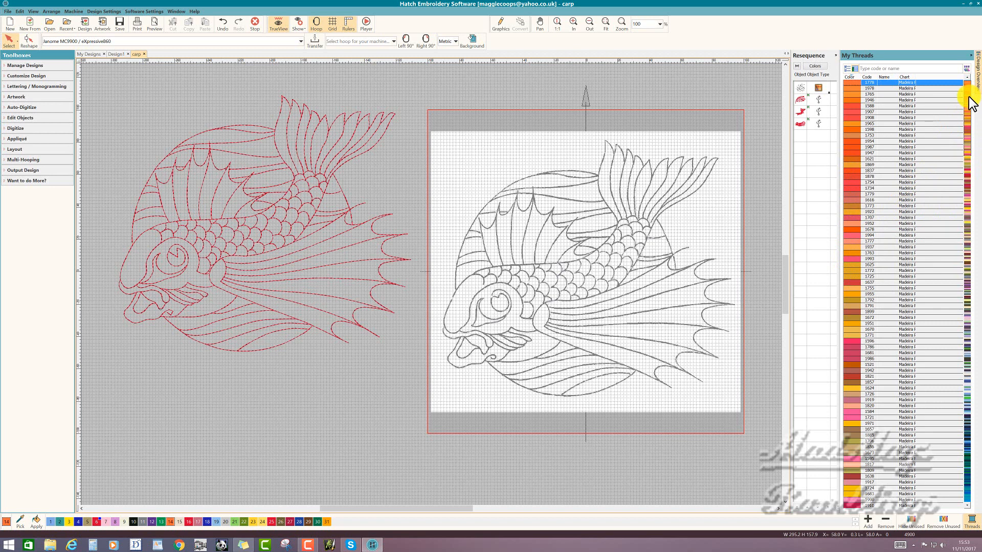
Step: Add the pale blue thread 1953 and the pale aqua thread 1645 to the colour palette
left_click_drag(968, 97, 966, 344)
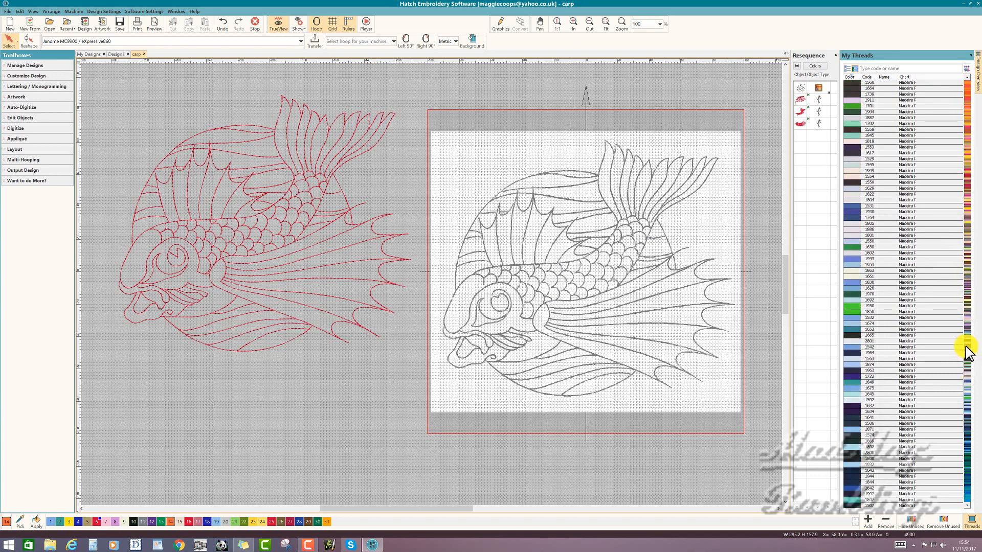
left_click(854, 265)
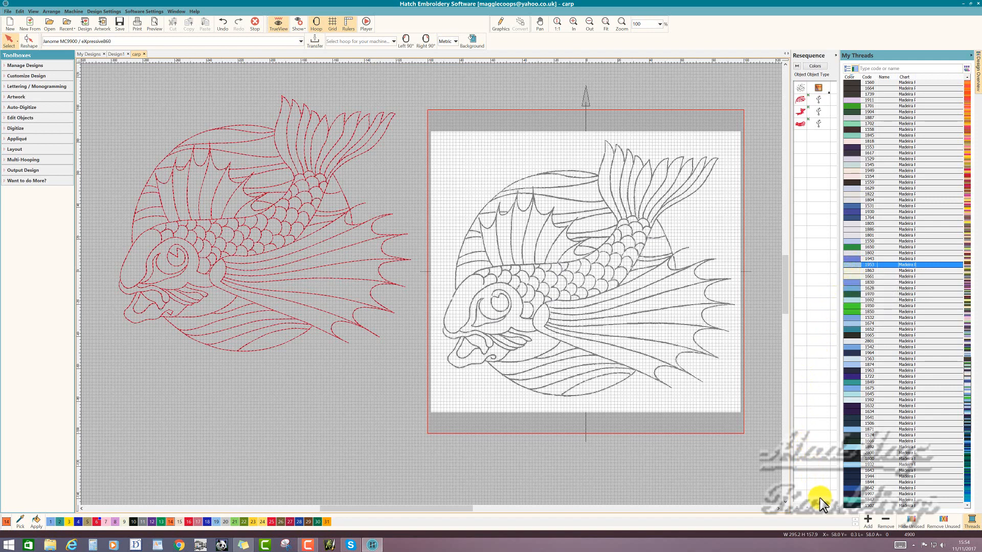
left_click(869, 523)
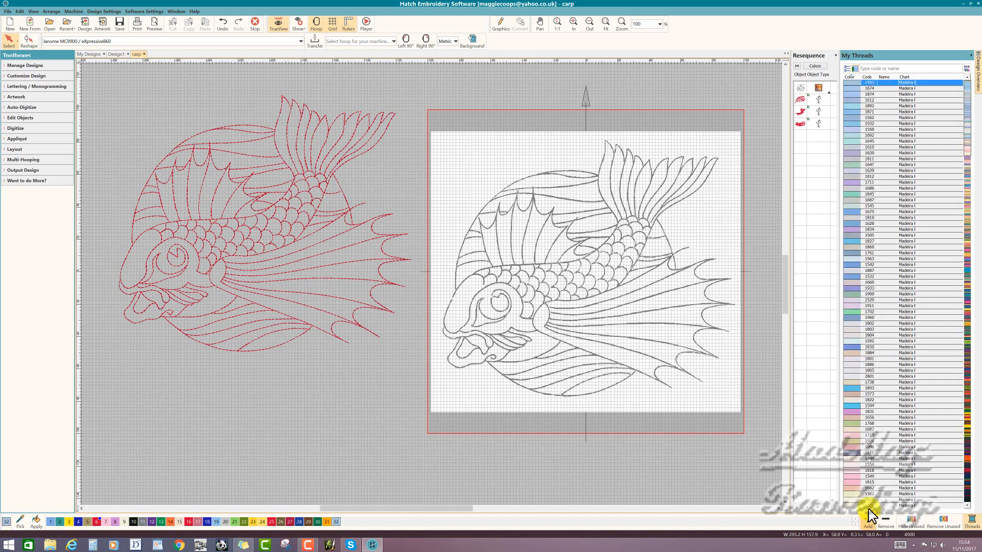
left_click(857, 142)
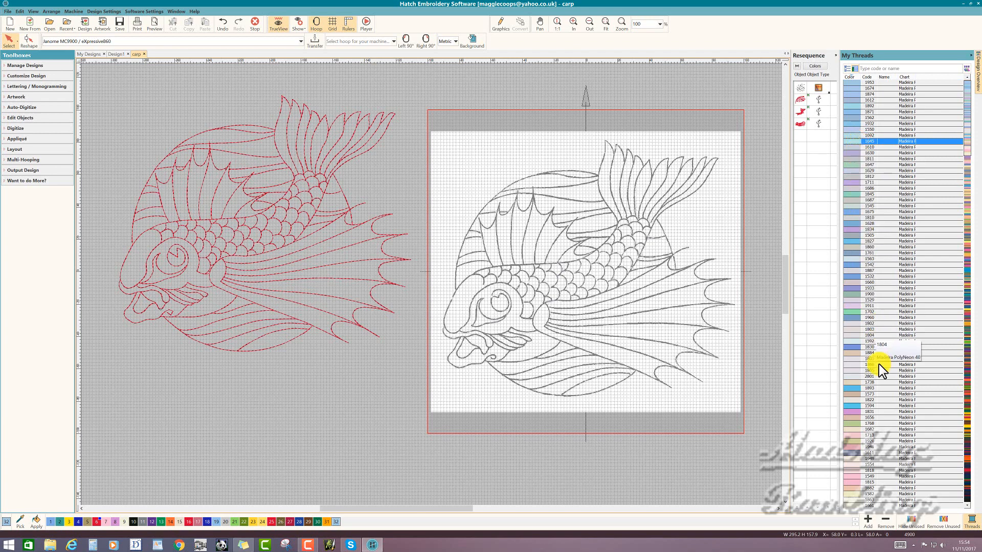
left_click(868, 518)
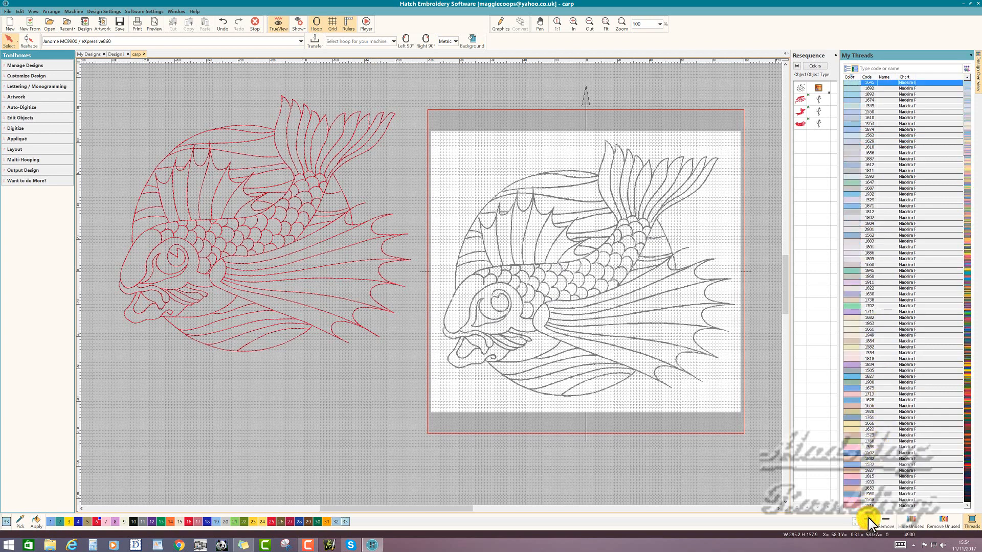
Step: Add the light blue thread 1932 and the teal thread 1847 to the colour palette
left_click(849, 194)
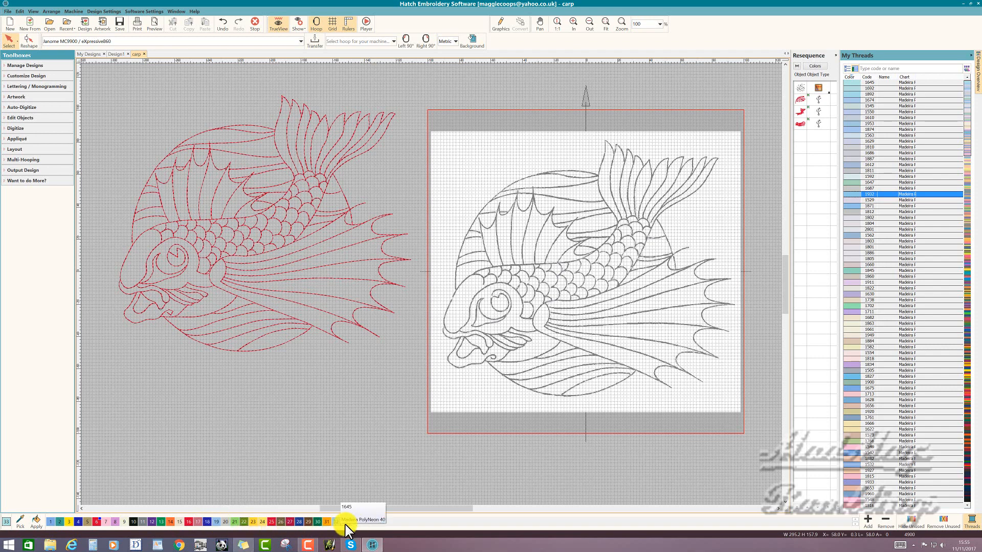
left_click(867, 520)
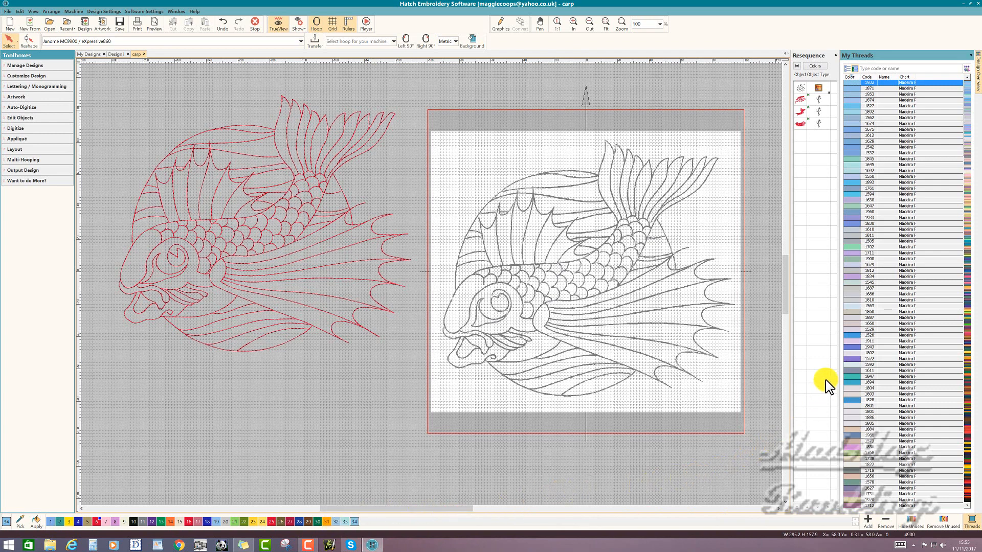
left_click(858, 376)
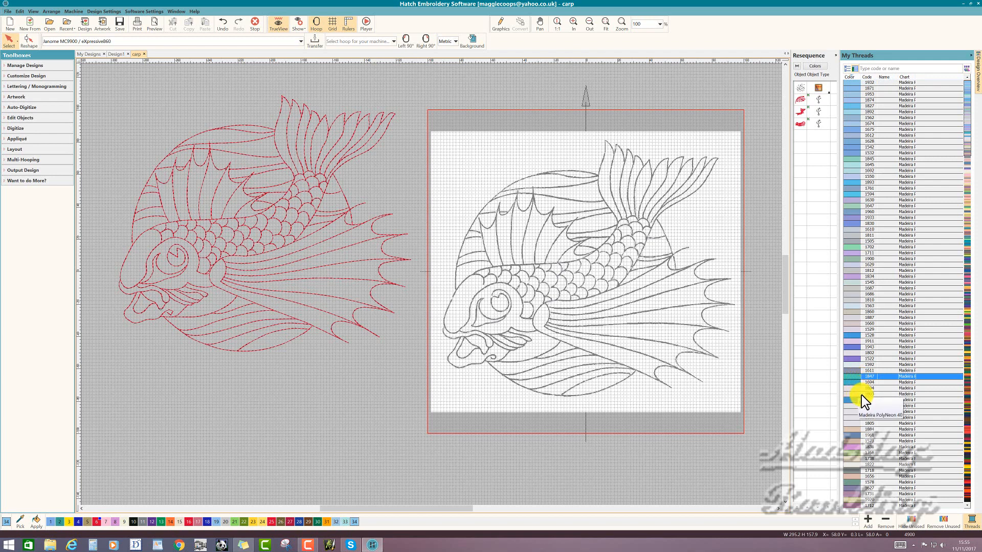
left_click(869, 518)
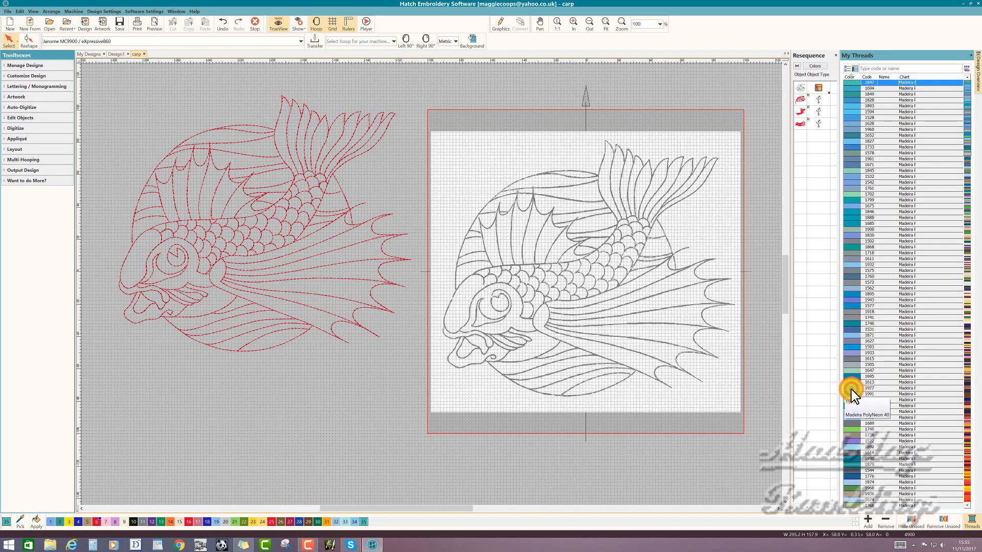
Step: Add the deep blue thread 1977 to the colour palette and put the thread list away
left_click(851, 389)
left_click(868, 519)
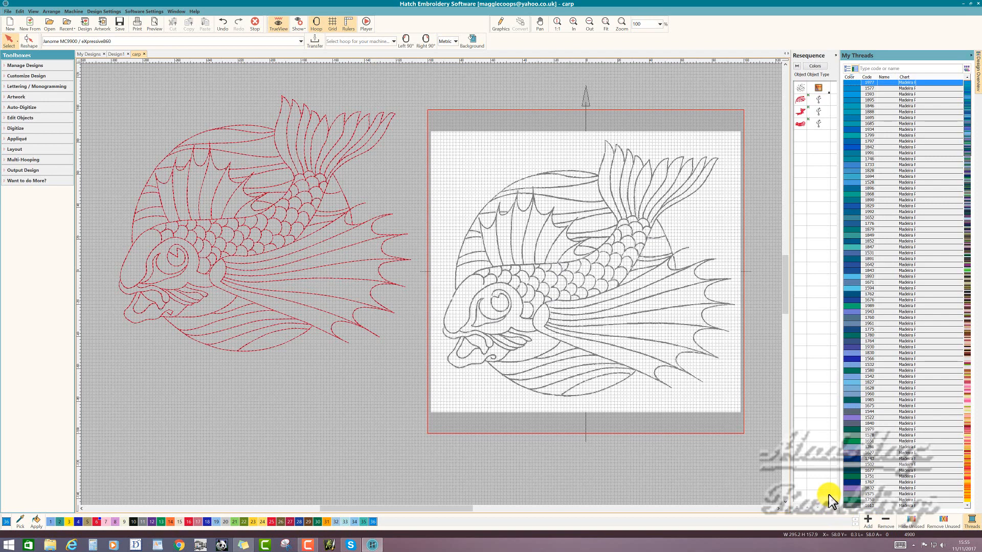
left_click(972, 60)
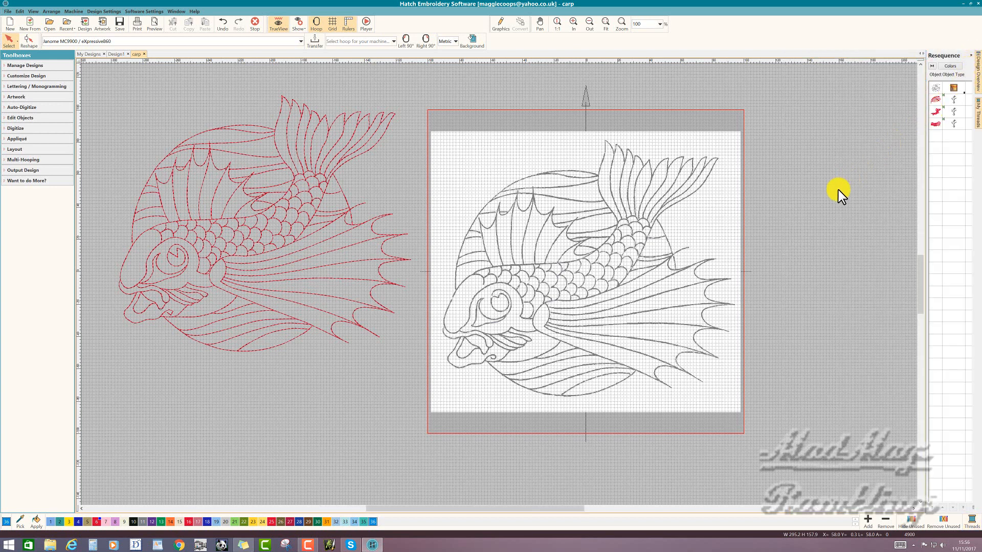
Step: Show the object properties and set up Digitize Blocks with a Contour fill and a stitch length of 2.50 mm
right_click(820, 199)
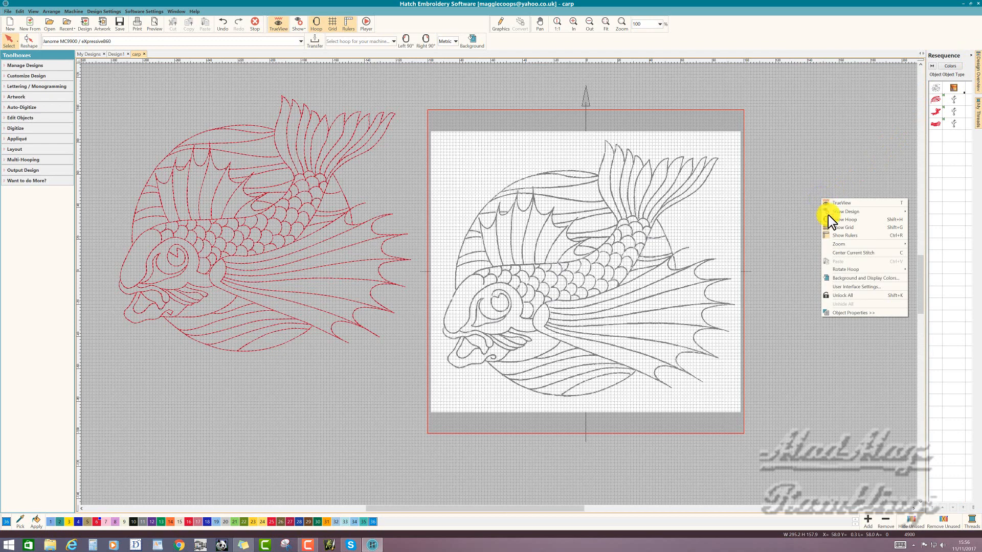
left_click(854, 312)
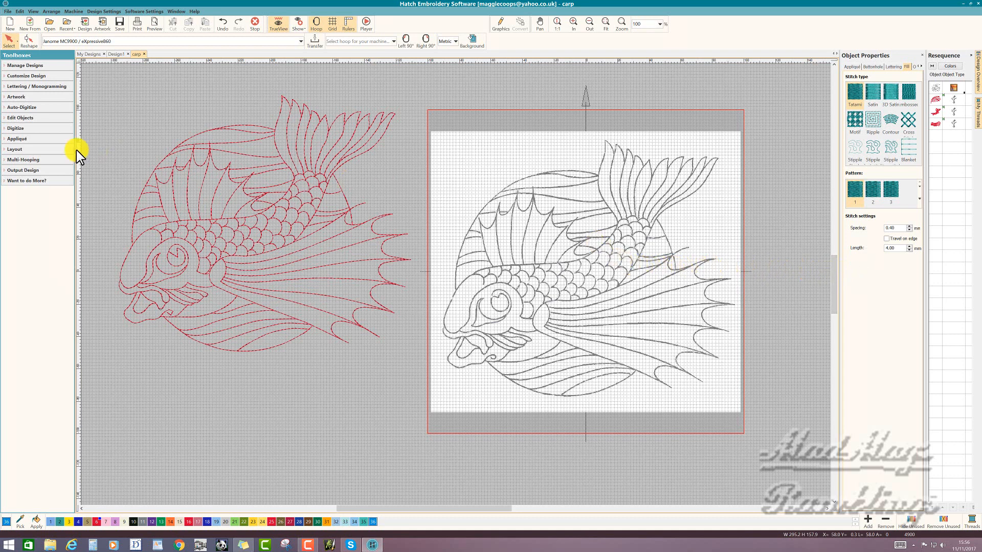
left_click(15, 129)
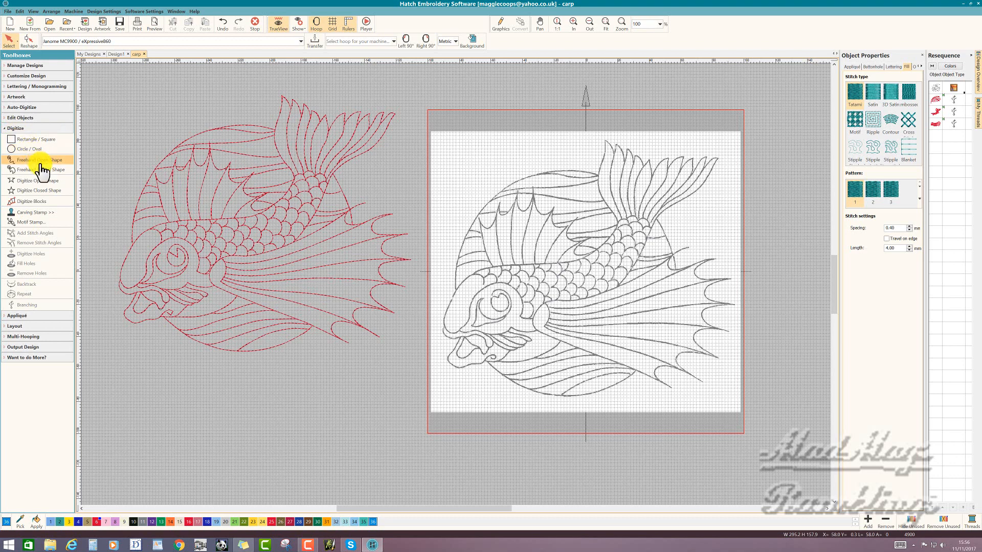
left_click(37, 203)
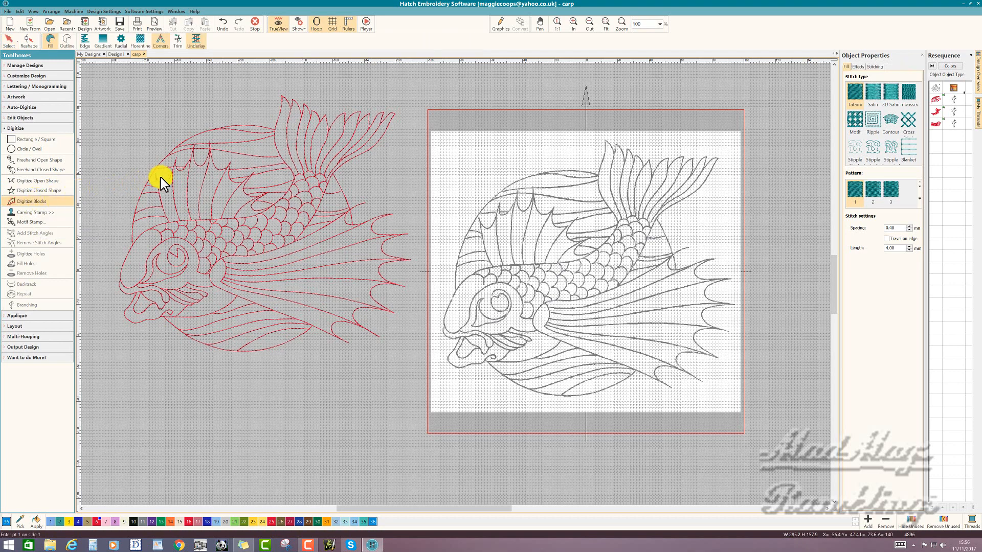
left_click(889, 120)
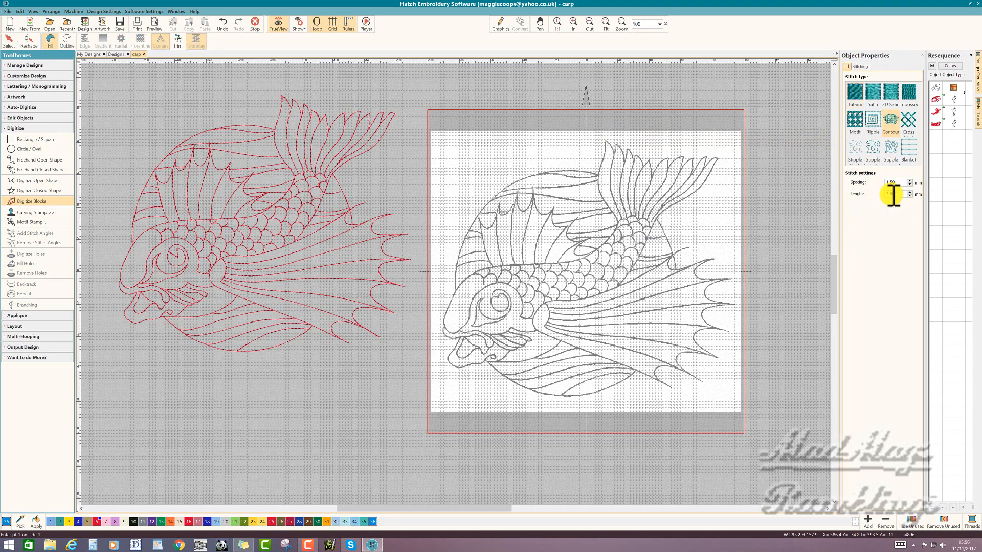
left_click(889, 194)
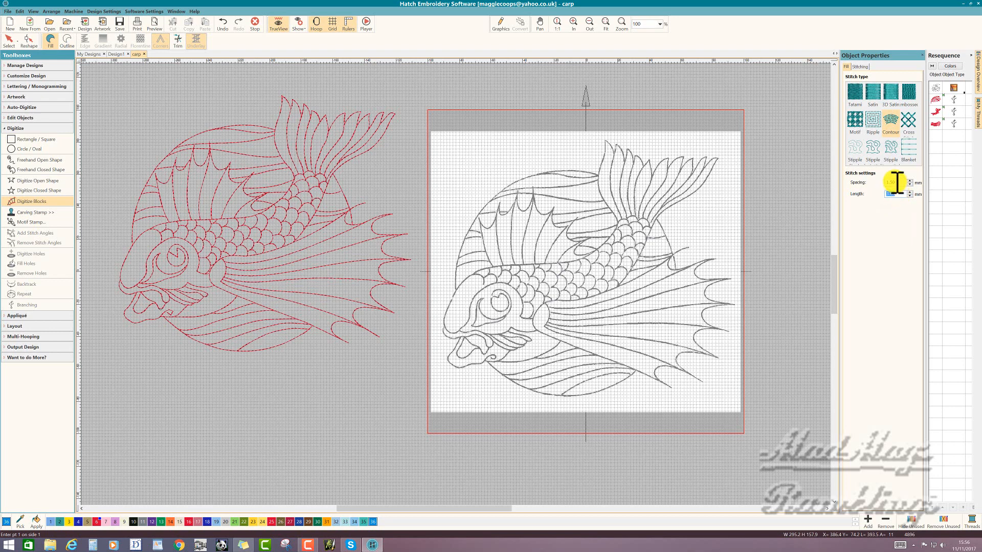
type("2")
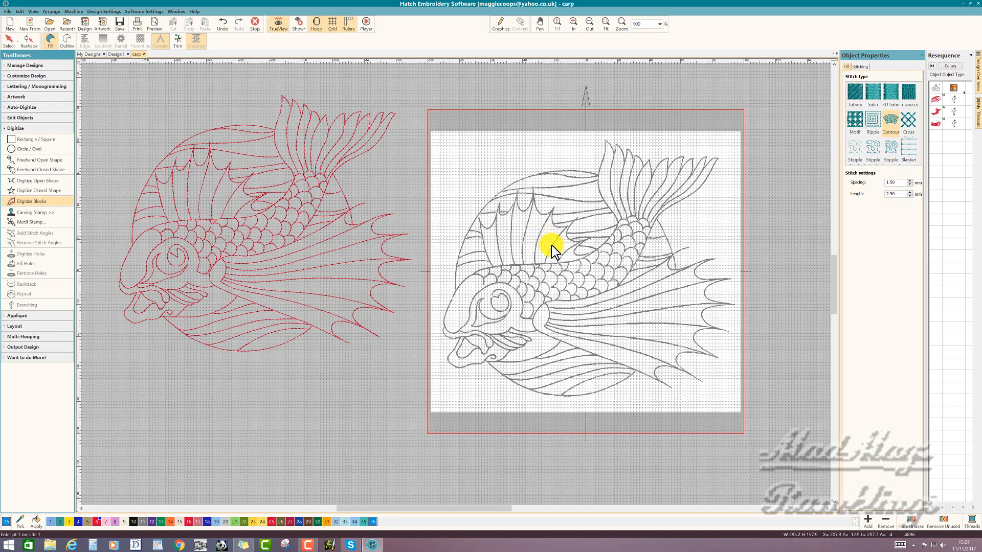
Step: Digitize a contour-filled block over the lowest wave segment beneath the carp, placing point pairs along both edges to its tip
left_click(631, 375)
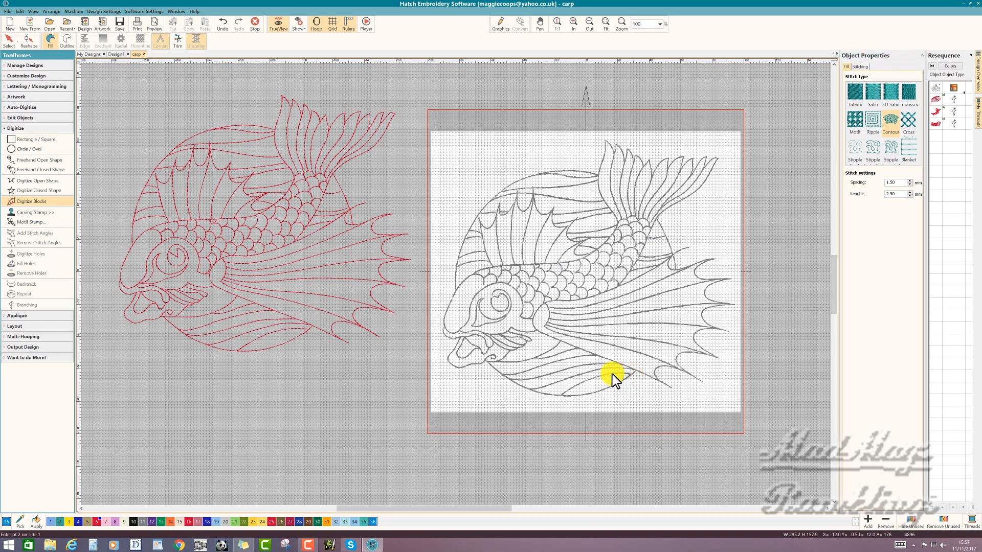
left_click(611, 374)
left_click(607, 388)
left_click(582, 382)
left_click(575, 396)
left_click(569, 389)
left_click(560, 396)
key("Return")
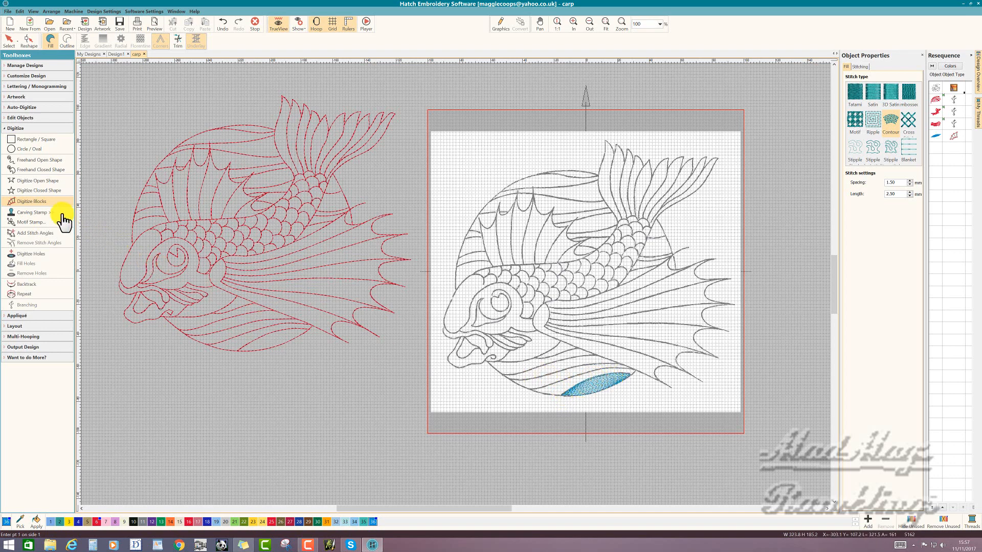
Step: Turn TrueView off and digitize an open single-run line along the circle's lower edge from the first block's tip to the next wave segment
left_click(51, 180)
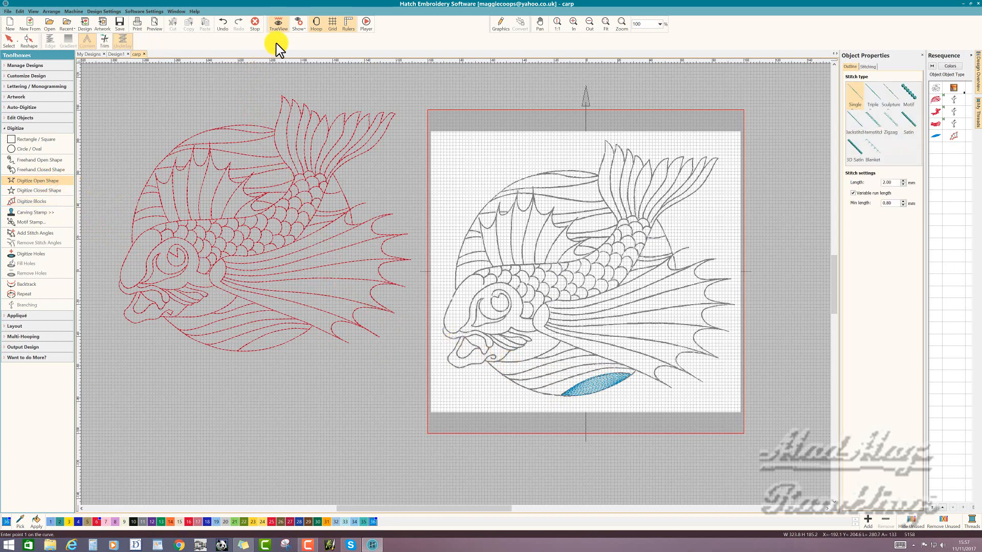
left_click(277, 28)
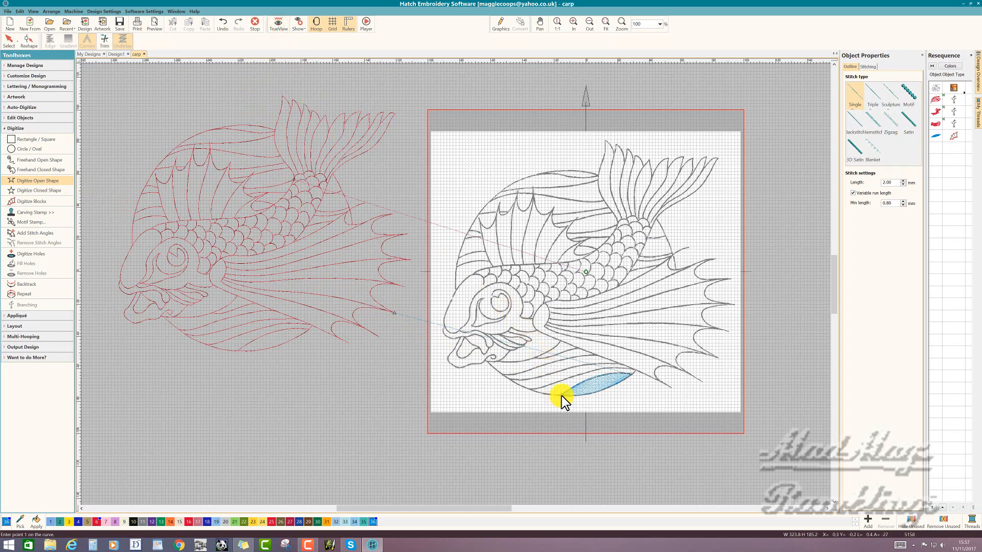
scroll(562, 399, "up", 2)
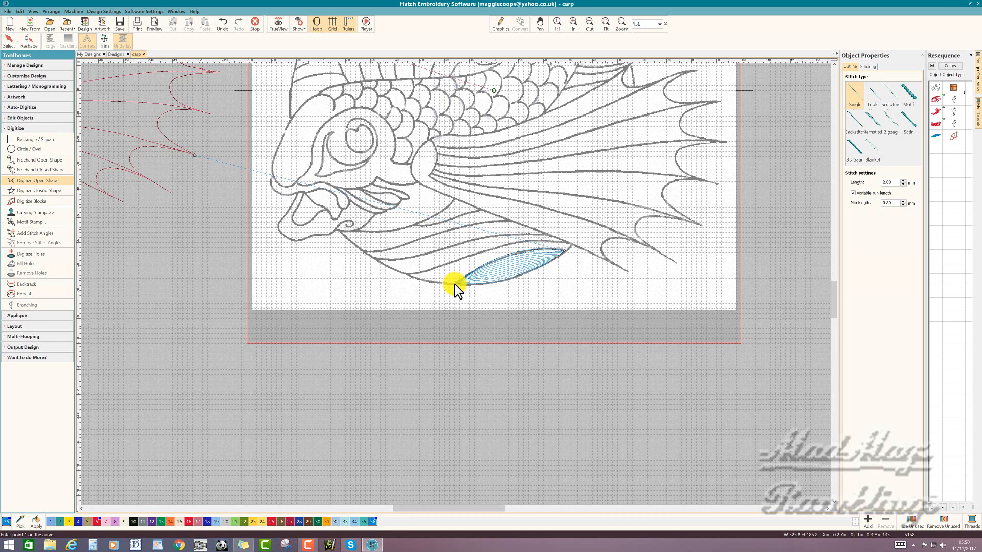
left_click(455, 285)
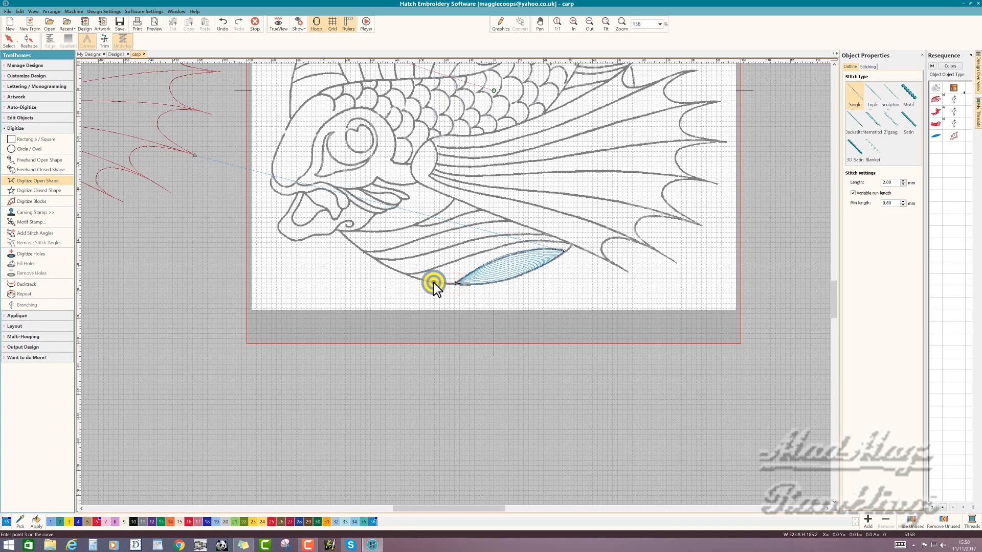
left_click(434, 283)
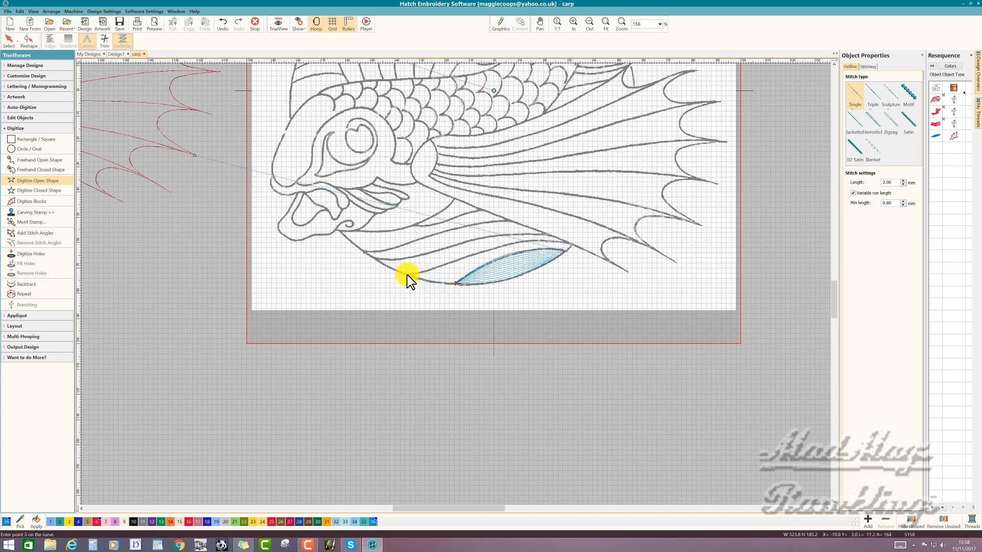
left_click(407, 275)
key("Return")
Step: Digitize a contour-filled block over the second wave segment, placing point pairs along both edges from the circle's outline to its far tip
left_click(40, 202)
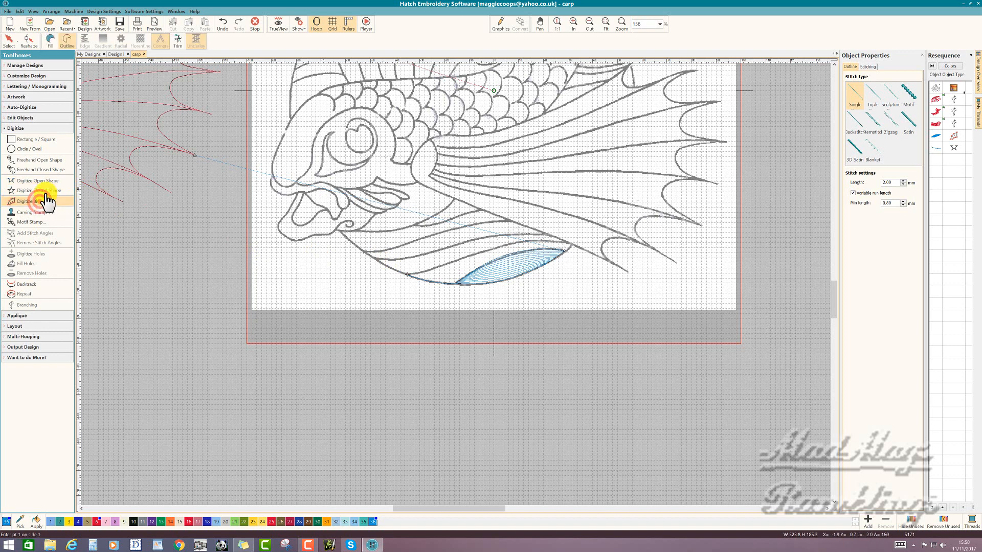
left_click(49, 41)
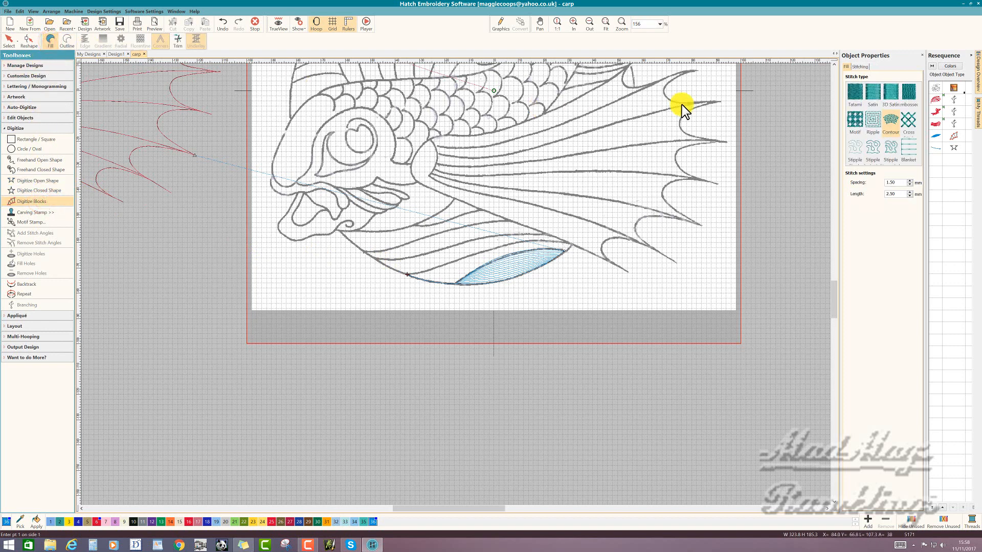
left_click(890, 117)
left_click(405, 274)
left_click(430, 271)
left_click(412, 257)
left_click(463, 259)
left_click(452, 246)
left_click(504, 245)
left_click(538, 234)
left_click(550, 235)
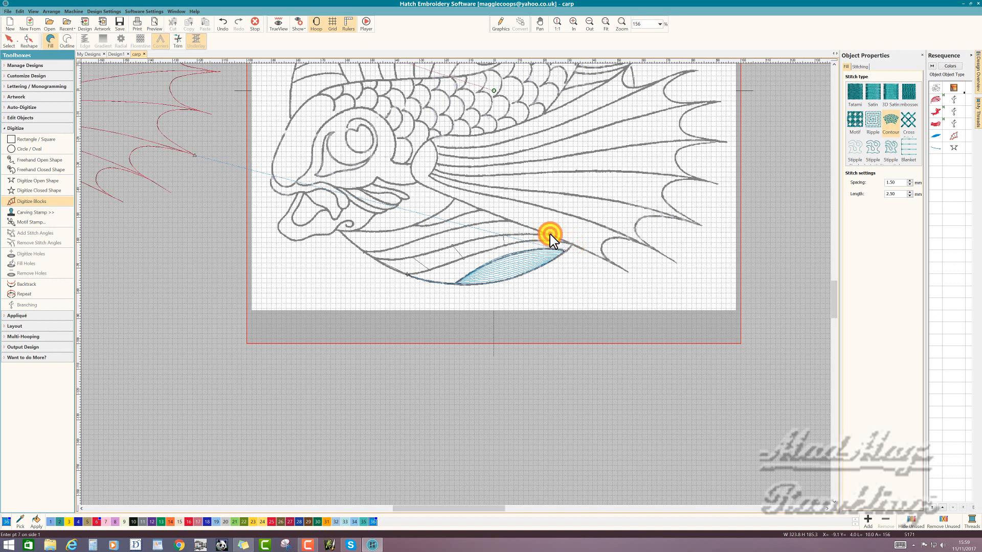
key("Return")
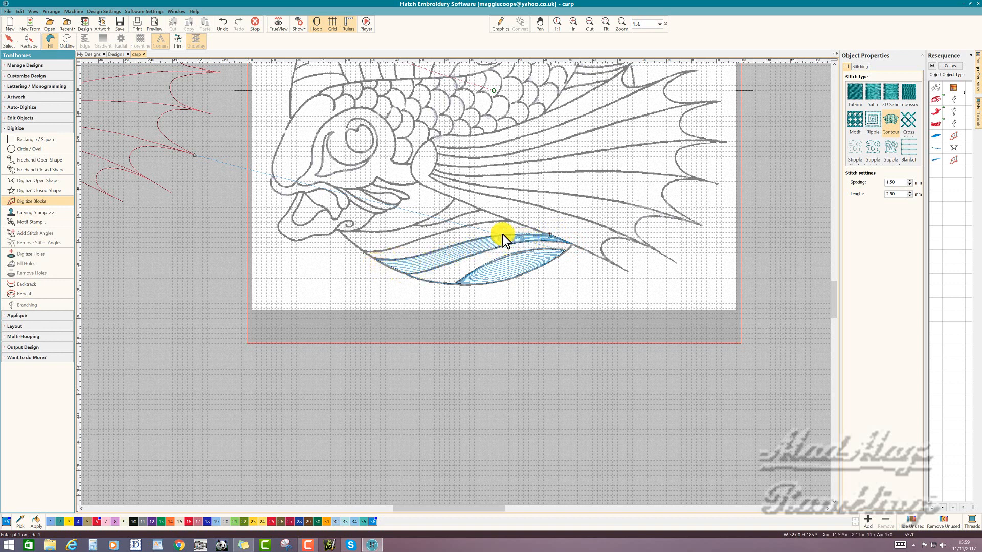
Step: Digitize an open single-run line along the fin edge from the second block's end up to the third wave segment
left_click(44, 182)
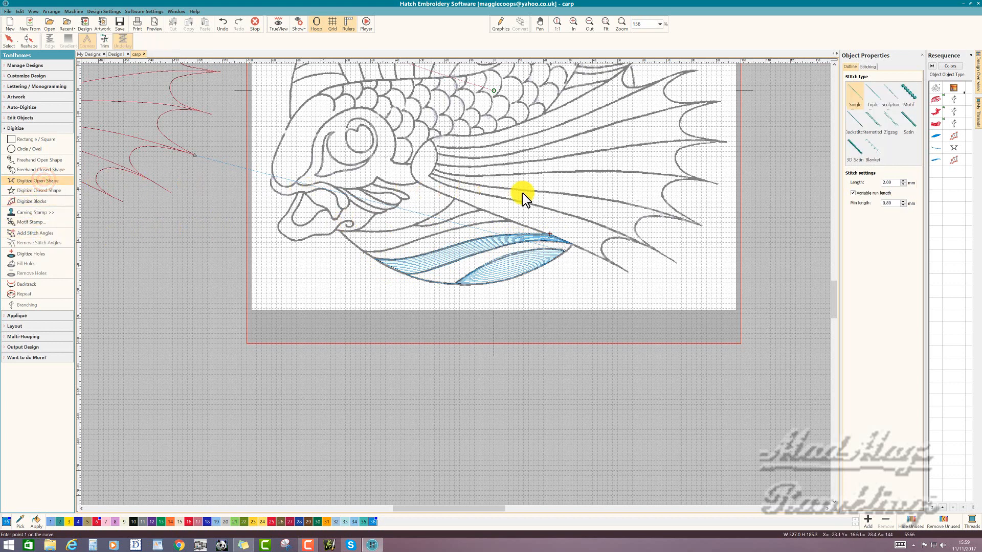
left_click(550, 234)
key("Return")
left_click(510, 220)
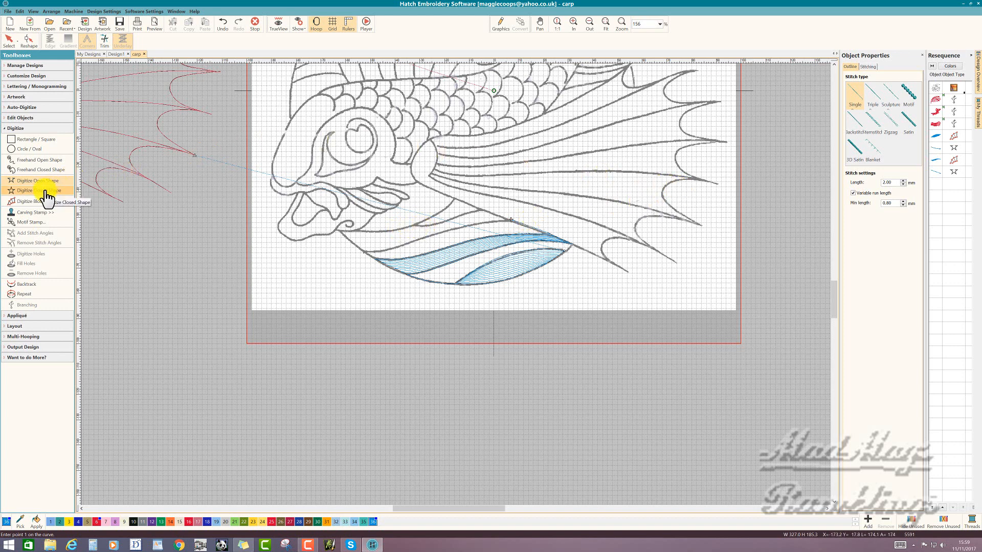
Step: Digitize a contour-filled block over the third wave segment, placing point pairs from the fin edge back to the circle's outline below the mouth
left_click(32, 202)
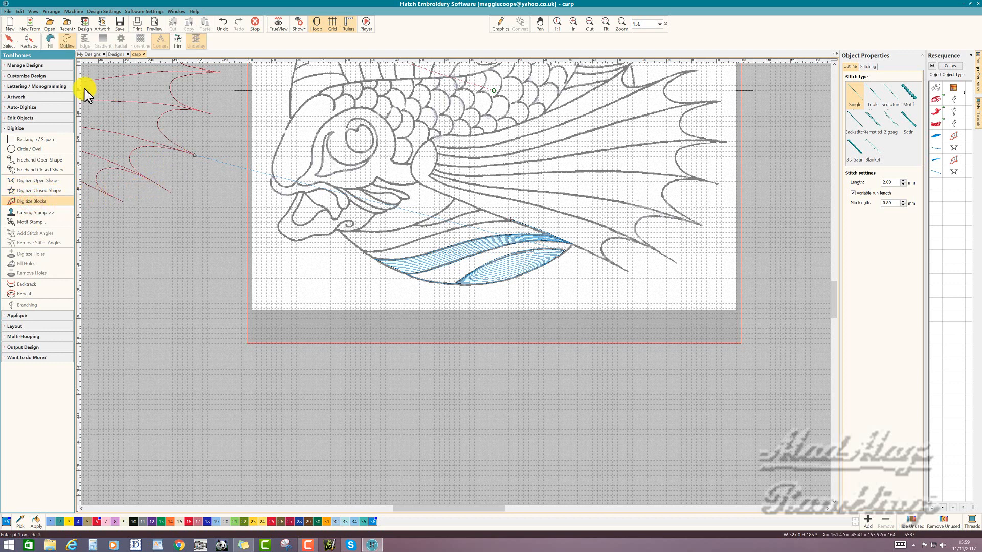
left_click(49, 38)
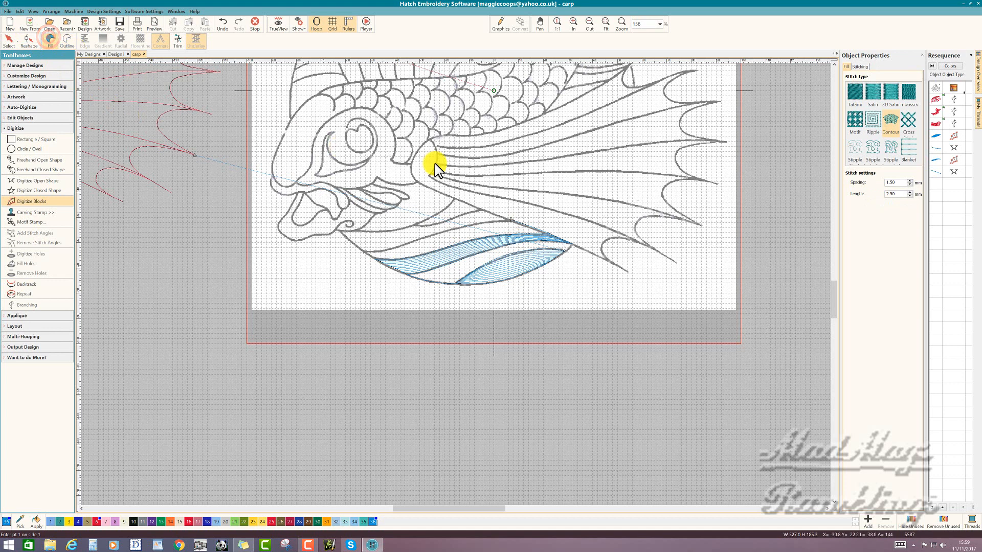
left_click(510, 219)
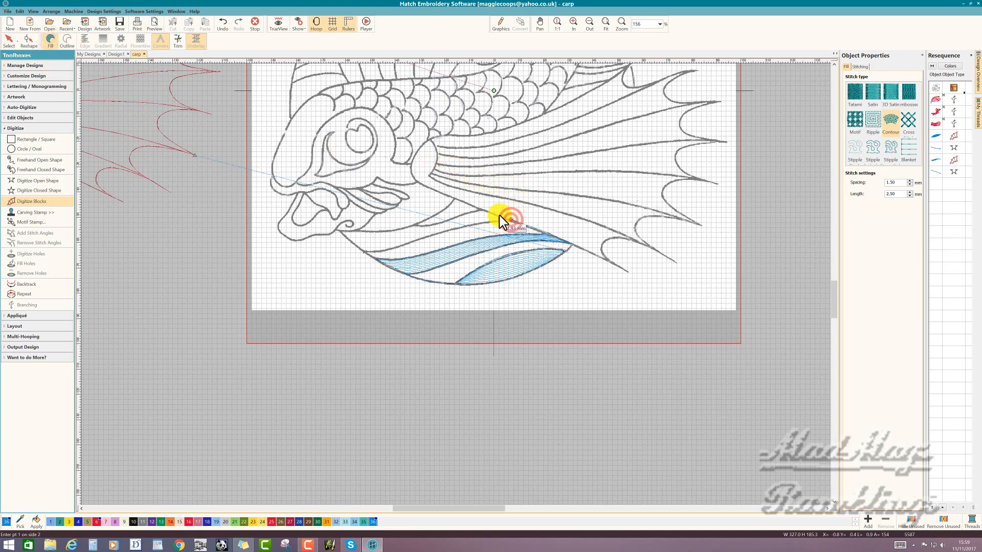
left_click(474, 226)
left_click(464, 214)
left_click(422, 226)
left_click(407, 243)
left_click(382, 251)
left_click(382, 250)
left_click(371, 232)
key("Return")
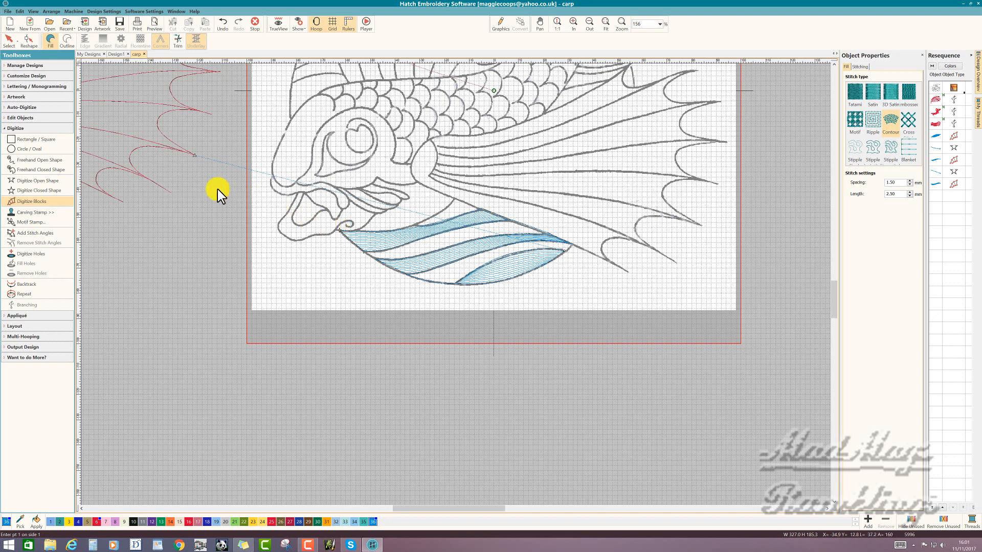
Step: Digitize an open single-run line from the third block around the carp's mouth and up the head's front, and view the design at 100% in TrueView
left_click(46, 181)
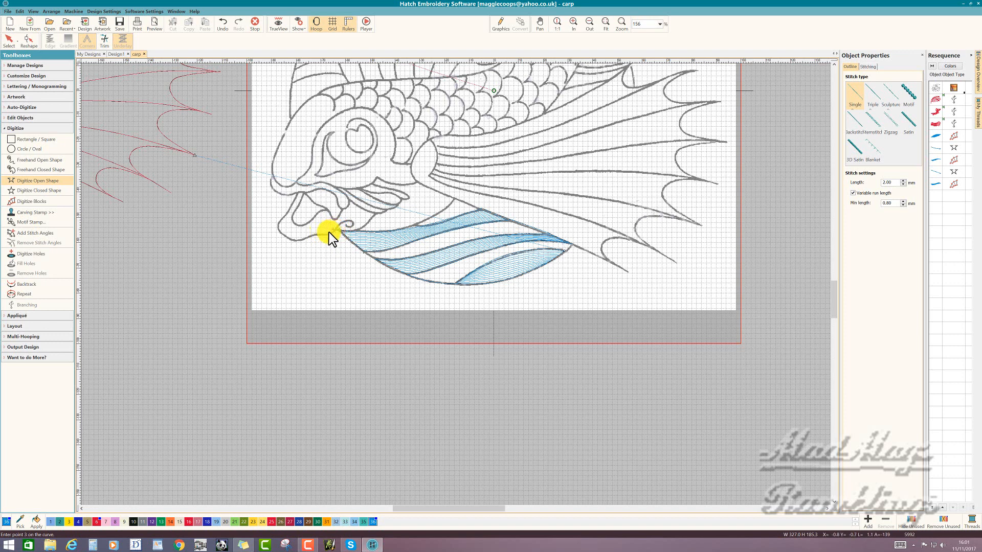
left_click(289, 236)
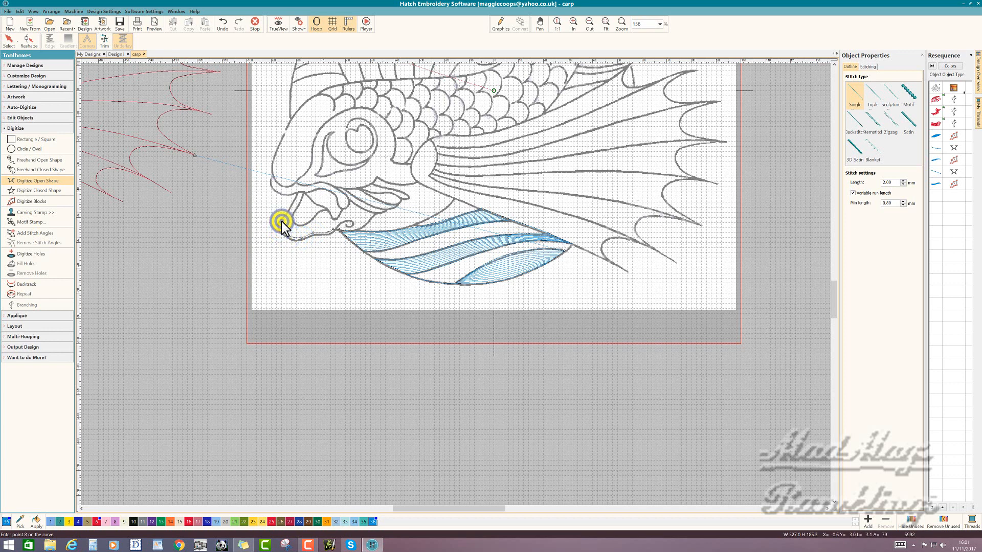
left_click(284, 219)
left_click(289, 215)
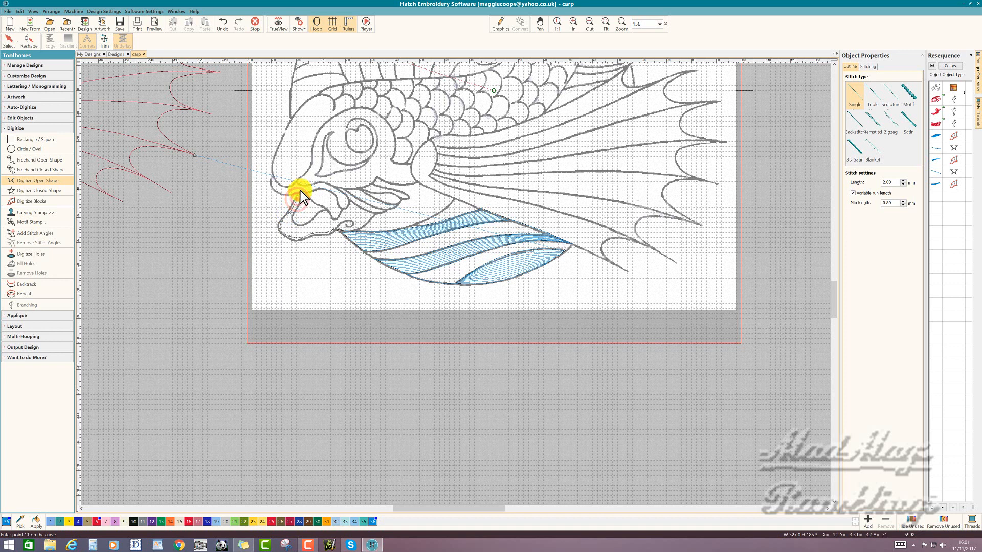
left_click(275, 185)
left_click(274, 164)
left_click(282, 143)
left_click(293, 121)
key("Return")
left_click(278, 23)
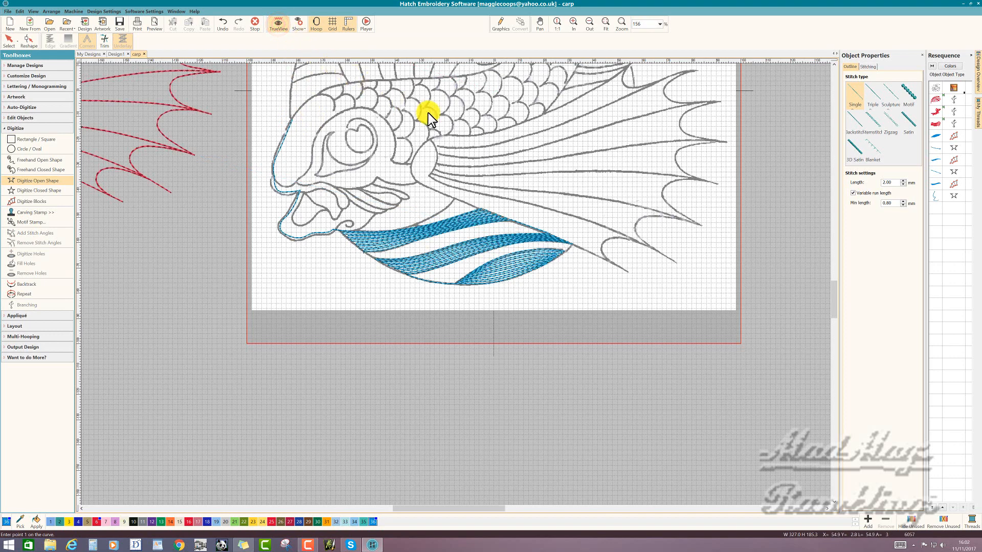
key("1")
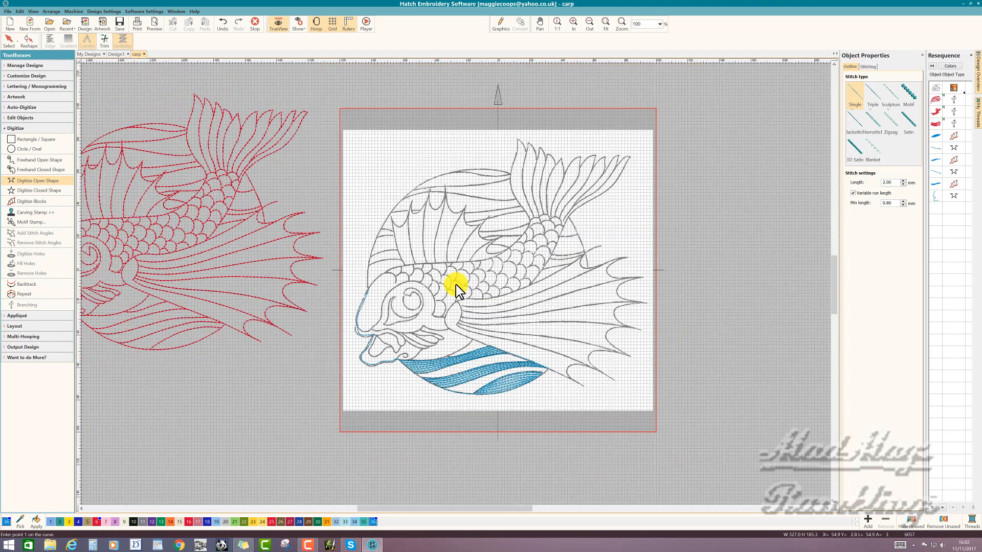